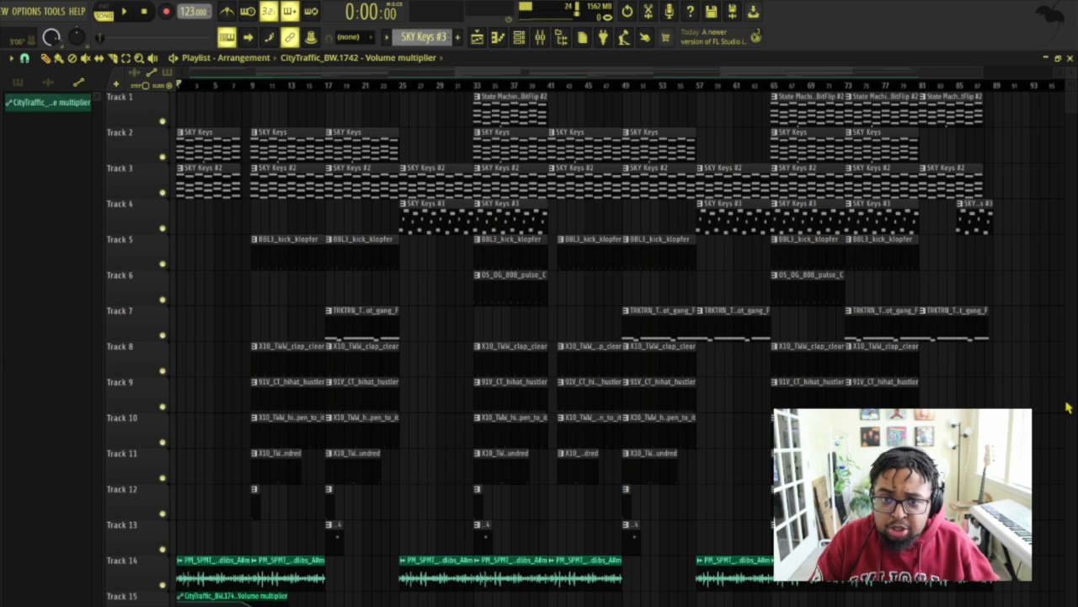
# Step: Select the SKY Keys pattern and play it back with its Beautiful Rhodes instrument open
pyautogui.moveTo(186, 105); pyautogui.dragTo(232, 109)
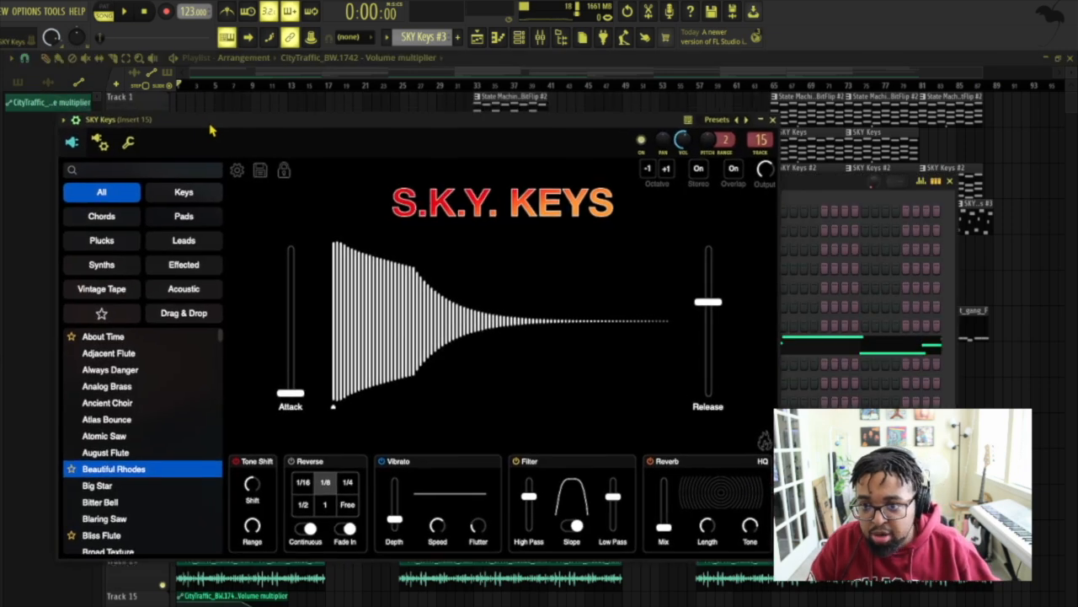
pyautogui.click(394, 59)
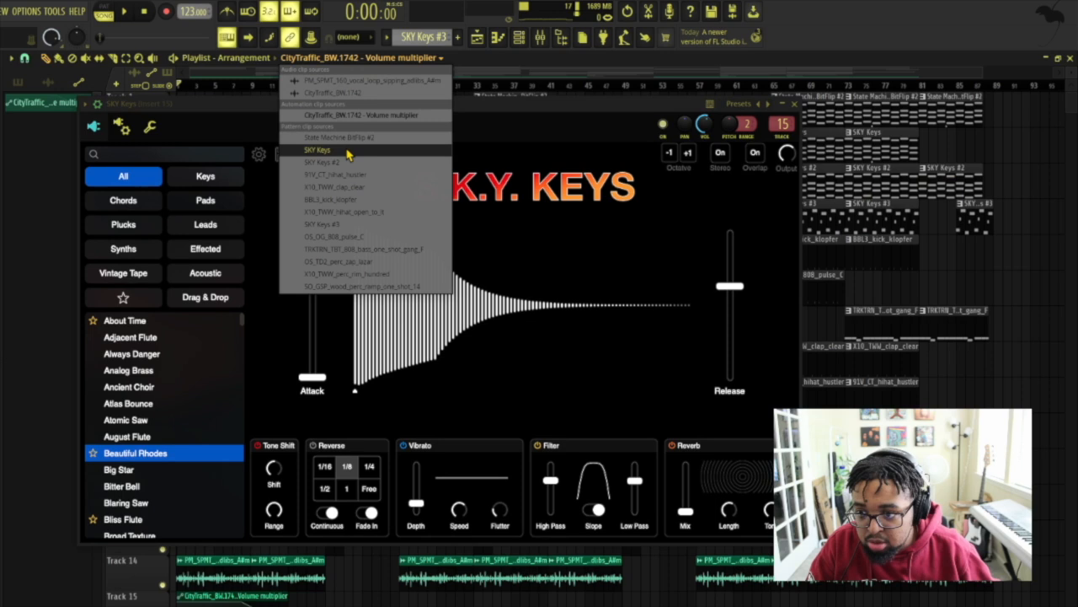
pyautogui.click(318, 150)
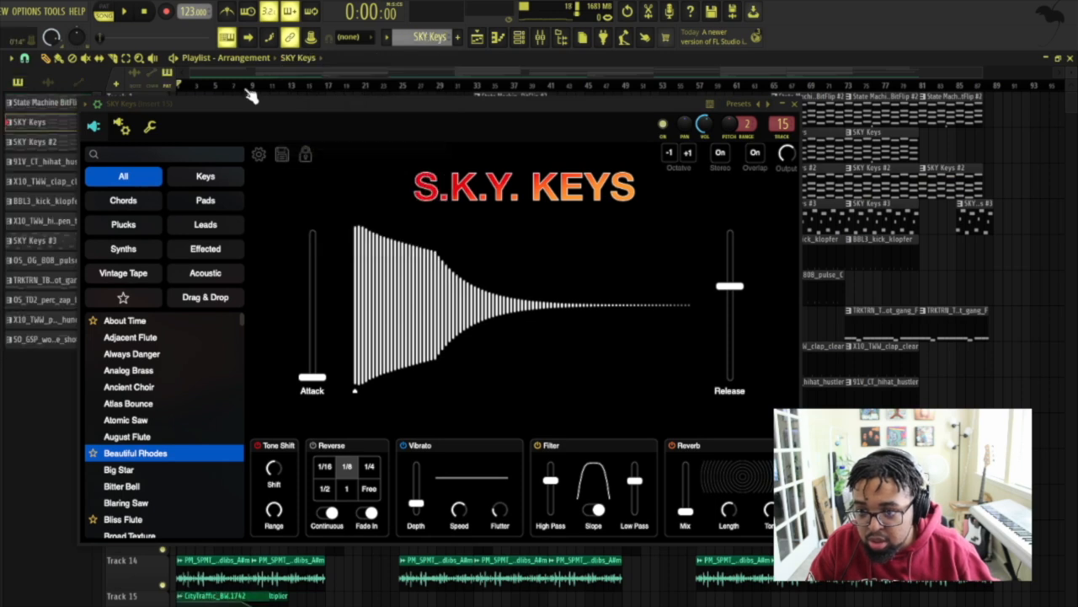
pyautogui.click(126, 13)
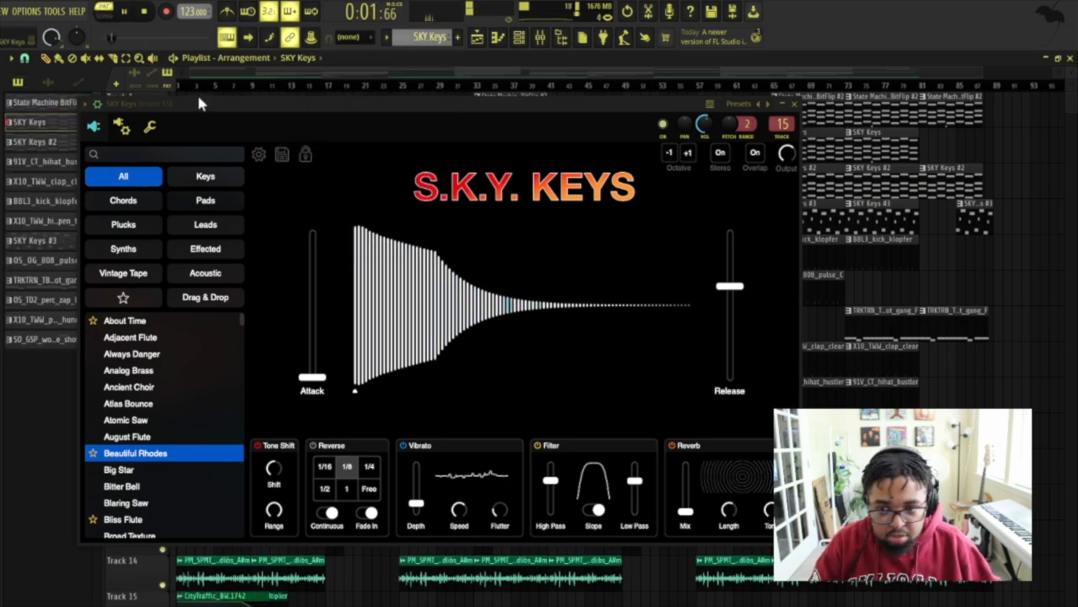
pyautogui.moveTo(221, 107); pyautogui.dragTo(217, 96)
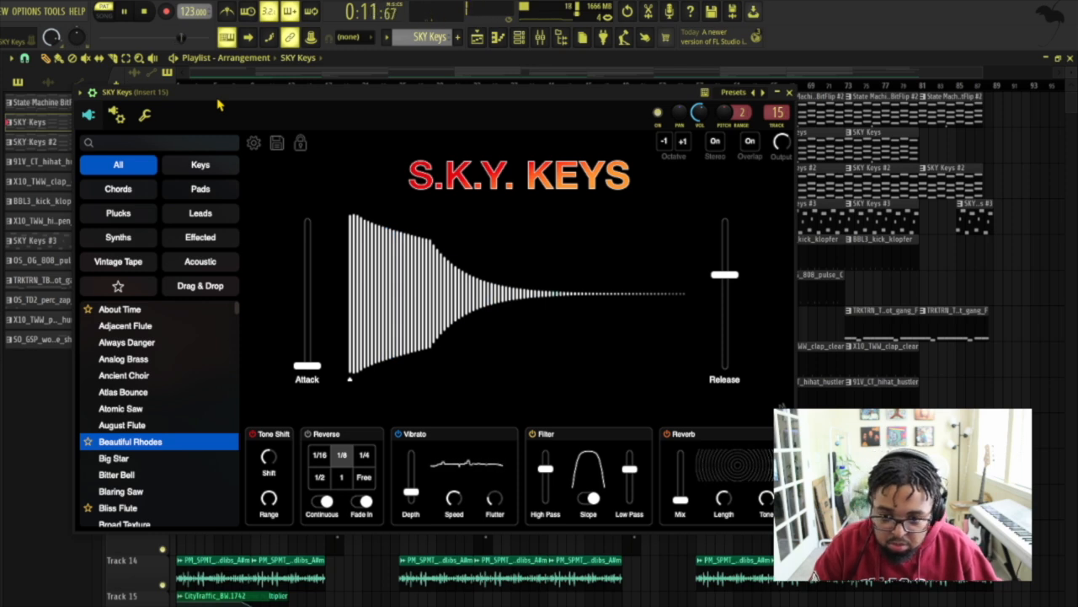
pyautogui.press('space')
# Step: Audition the SKY Keys #2 pattern with its instrument open and close the instrument
pyautogui.moveTo(225, 98); pyautogui.dragTo(282, 223)
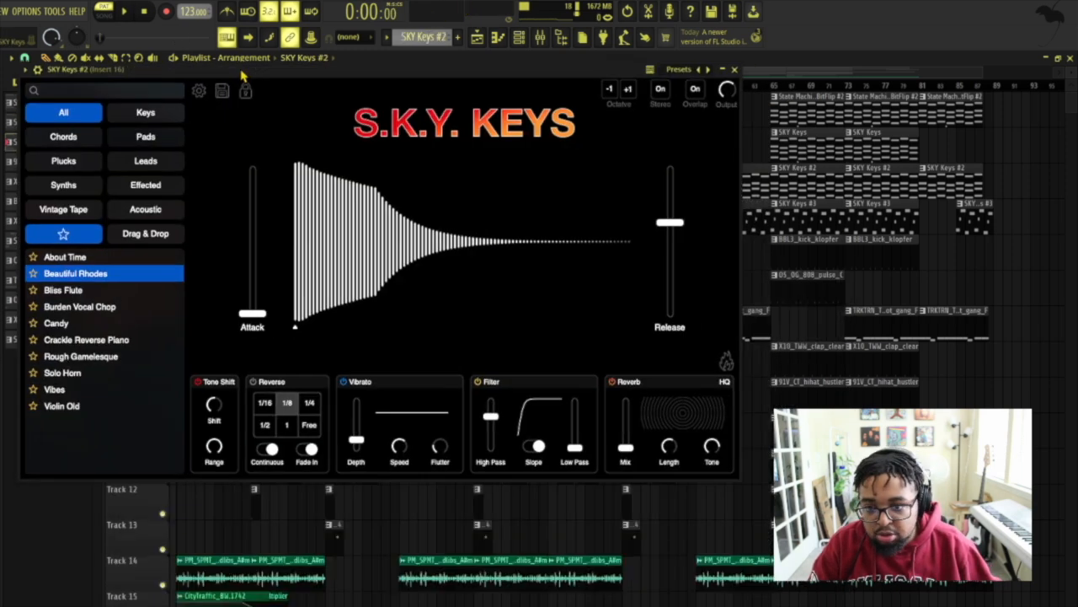
pyautogui.moveTo(241, 72); pyautogui.dragTo(281, 104)
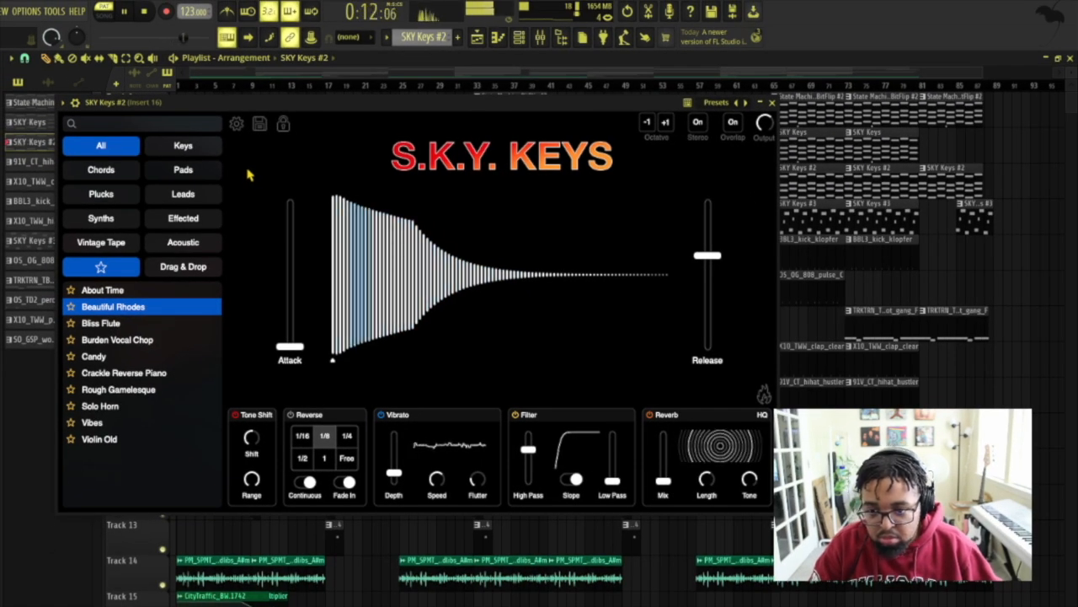
pyautogui.press('space')
pyautogui.click(772, 102)
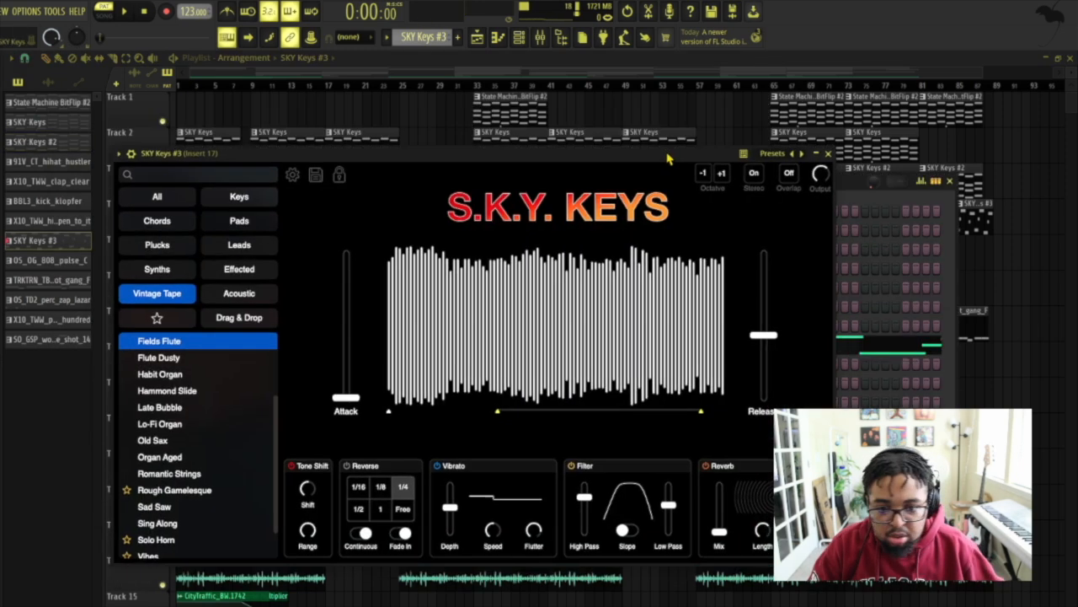
# Step: Audition the SKY Keys #3 pattern with its Fields Flute instrument open and close the instrument
pyautogui.moveTo(669, 155); pyautogui.dragTo(681, 109)
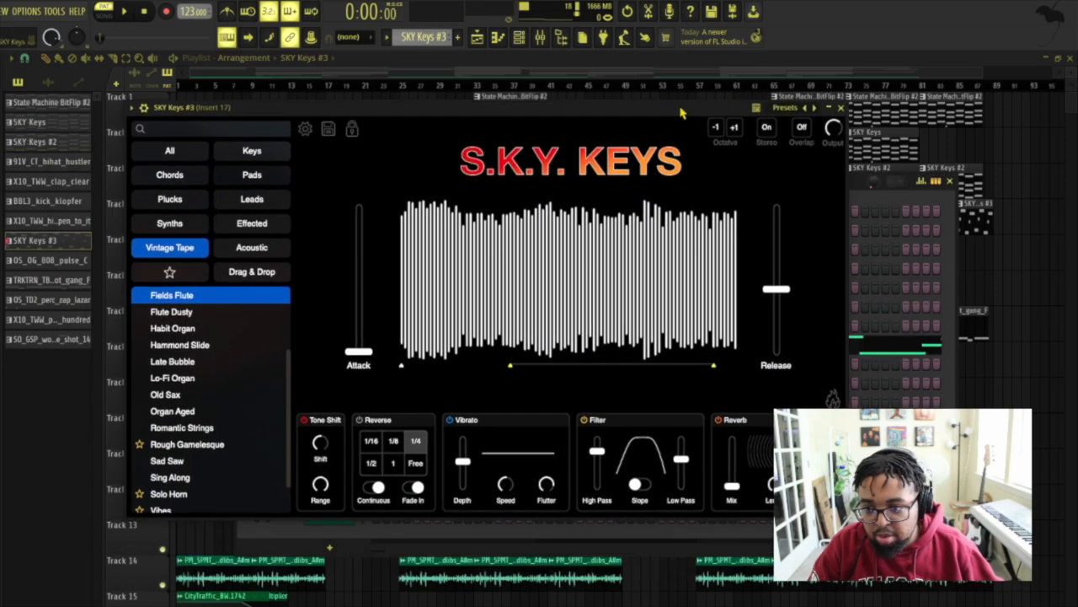
pyautogui.press('space')
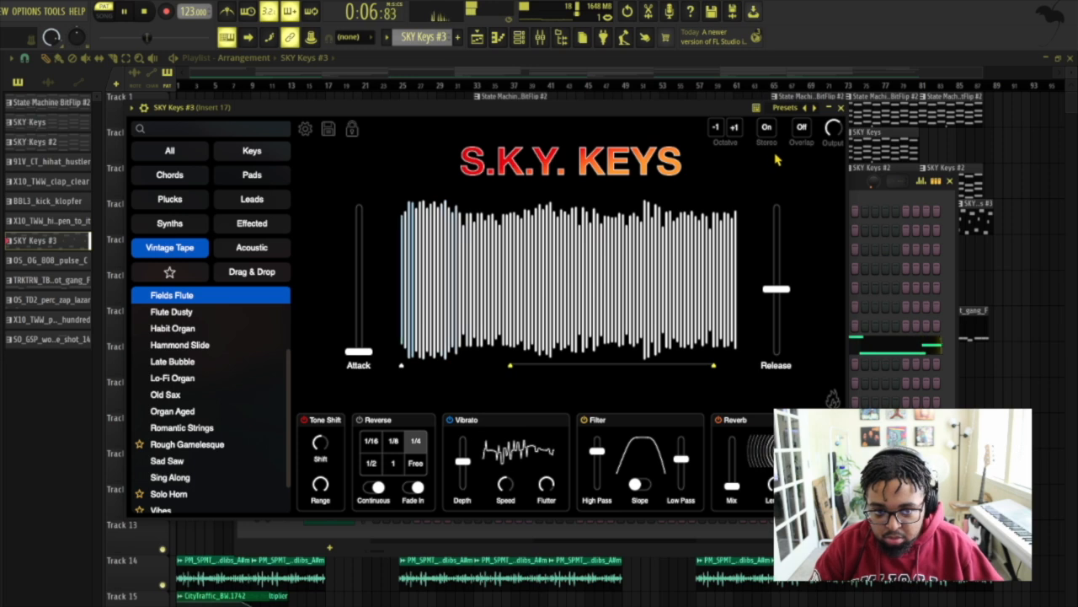
pyautogui.press('space')
pyautogui.click(831, 111)
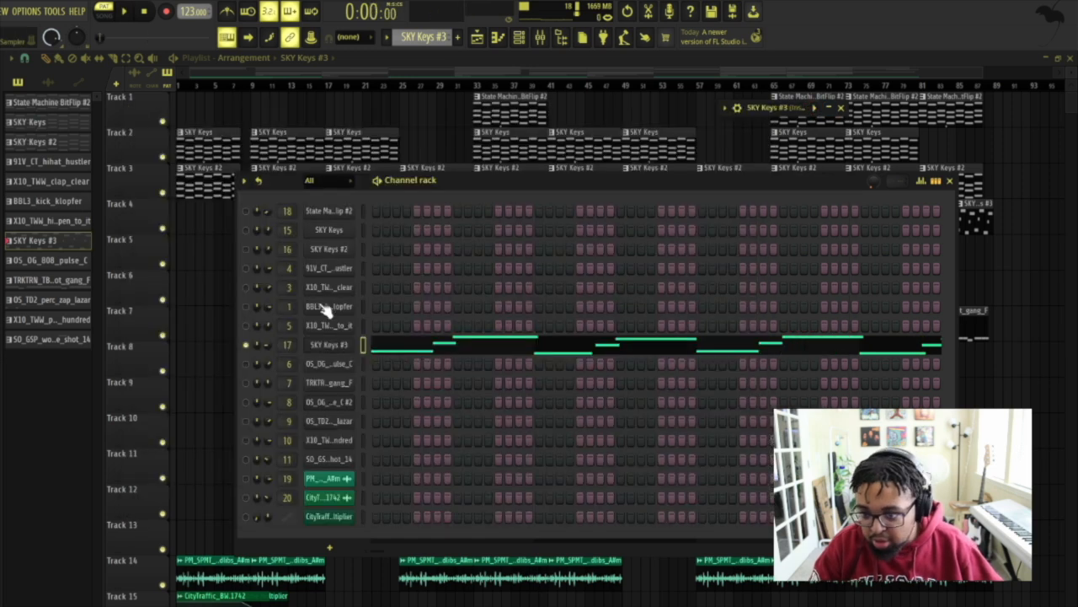
# Step: Unmute the SKY Keys #2 channel and play the song from bar 33 with the channel rack open
pyautogui.click(246, 249)
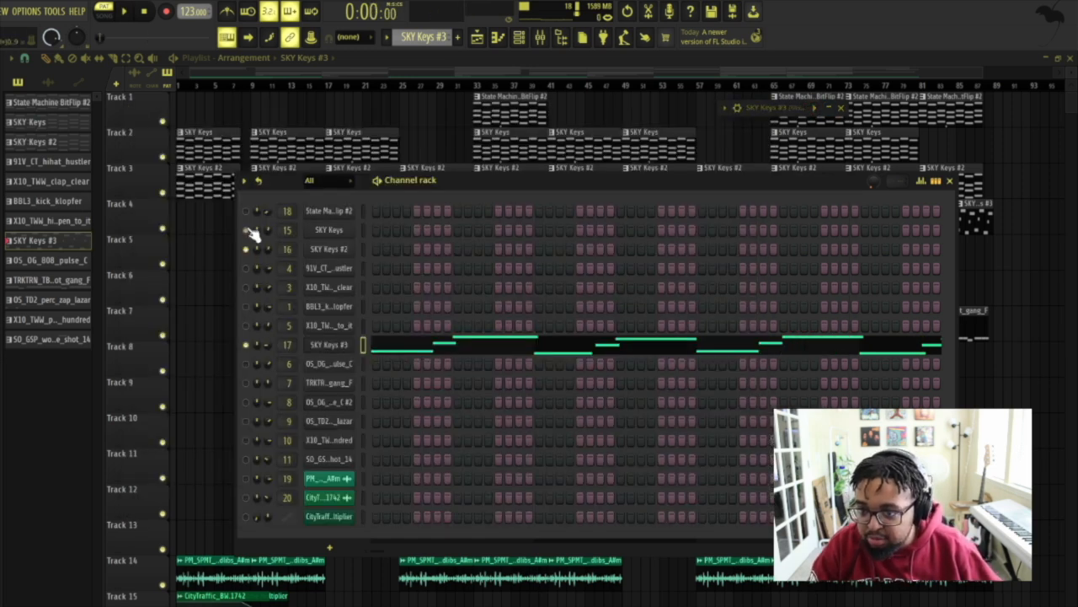
pyautogui.click(473, 85)
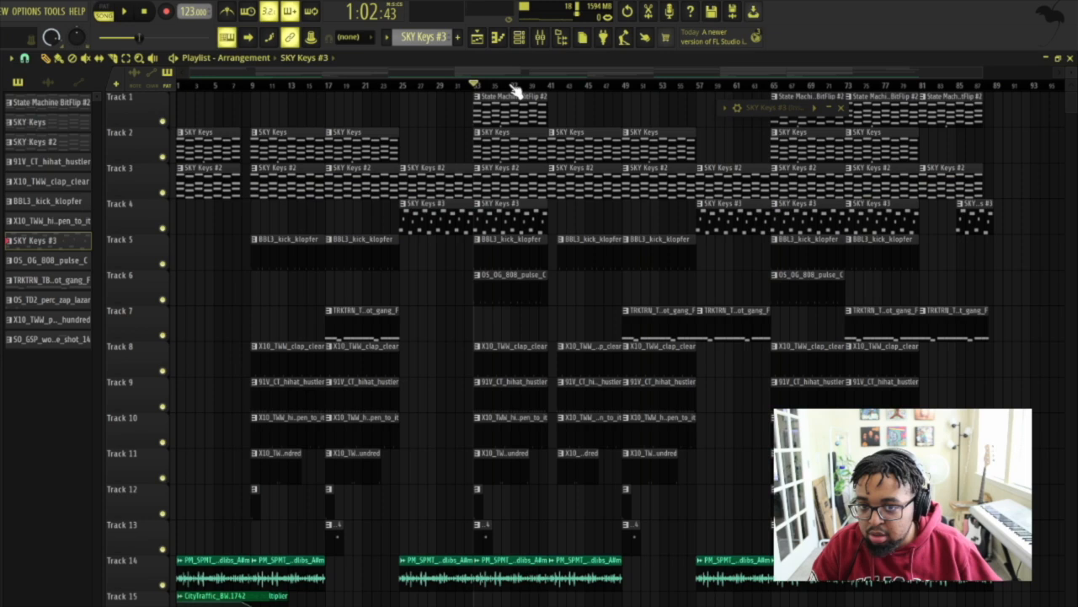
pyautogui.press('F6')
pyautogui.press('space')
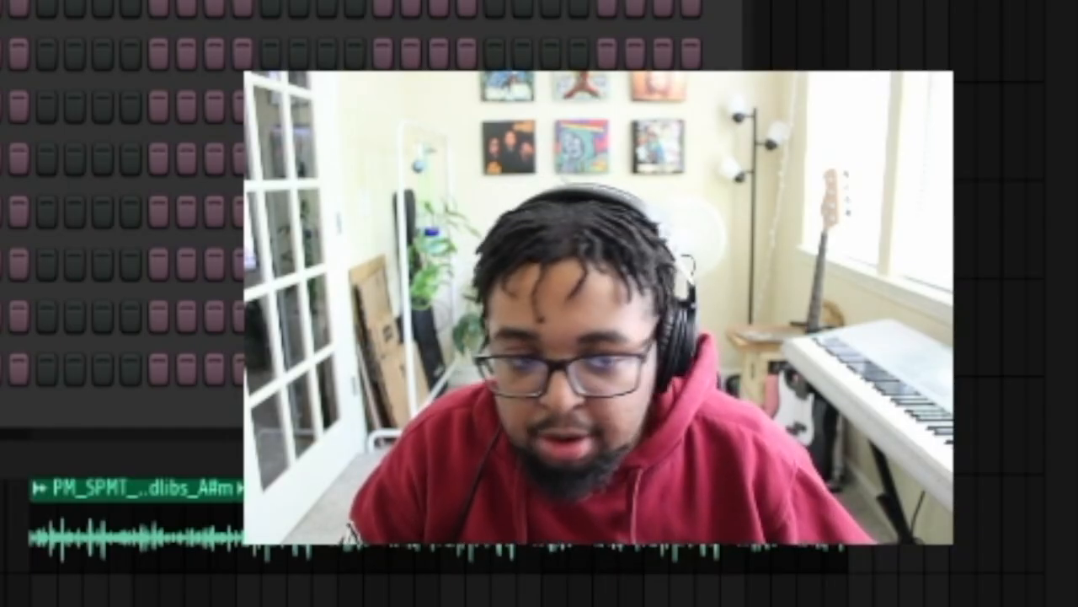
# Step: Play part of the selected section with tracks 1 to 4 and 14 muted, and clear the time selection
pyautogui.press('F6')
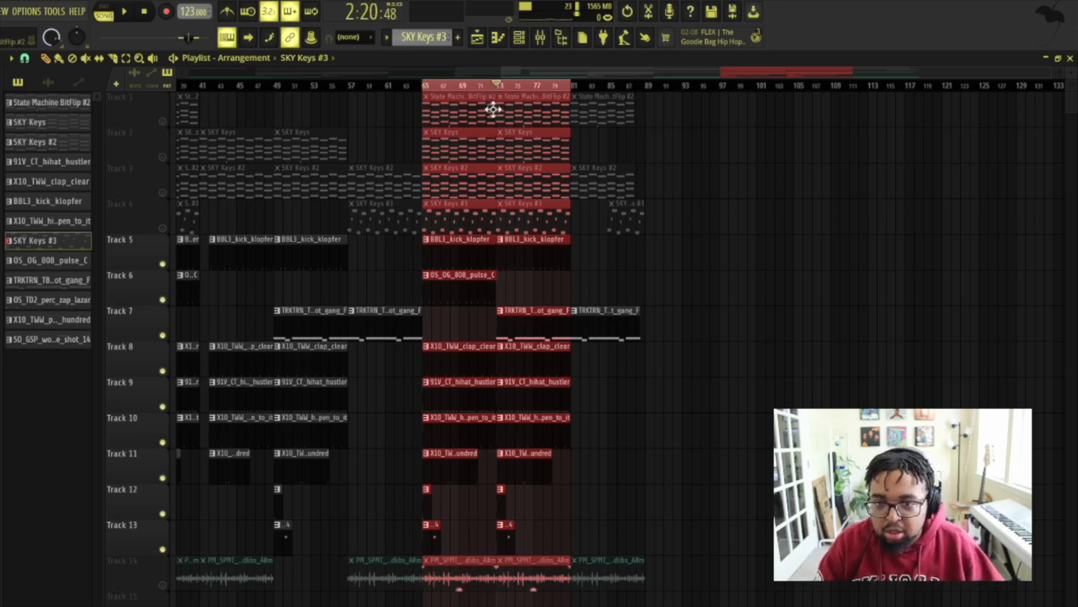
pyautogui.press('space')
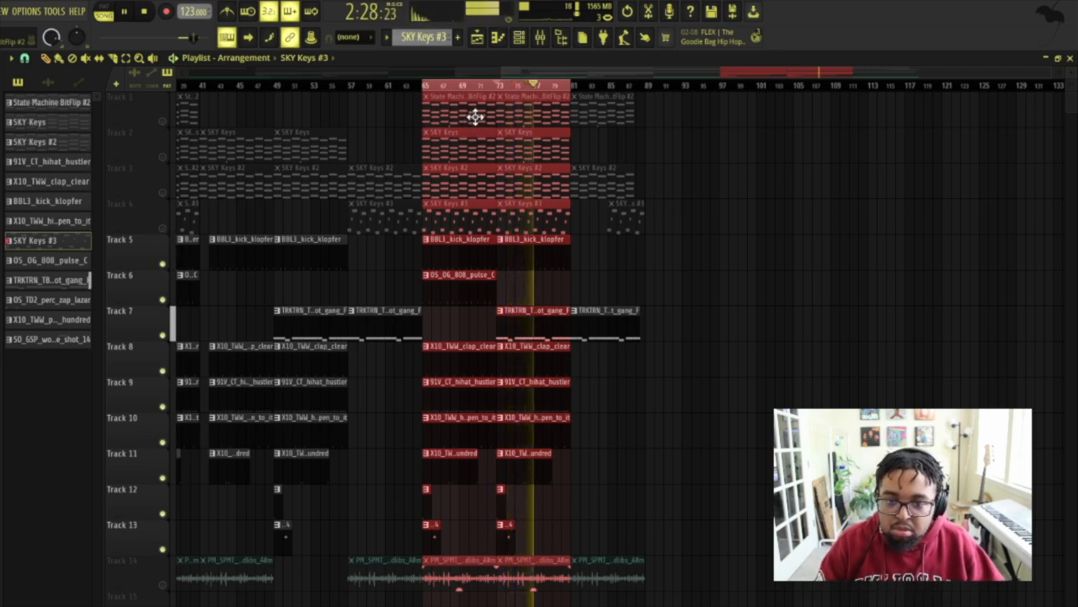
pyautogui.press('space')
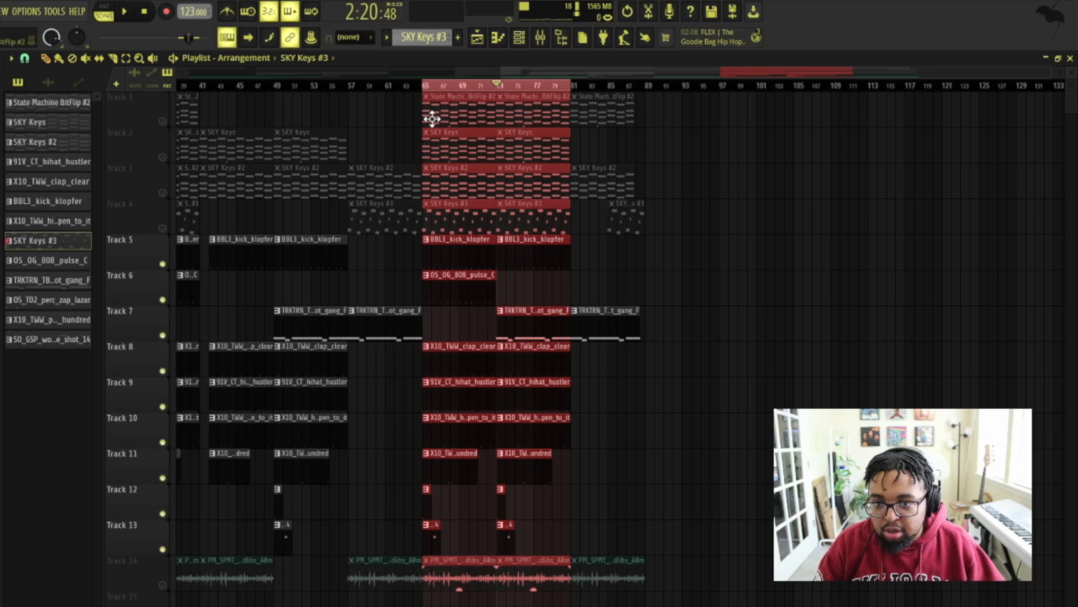
pyautogui.click(452, 87)
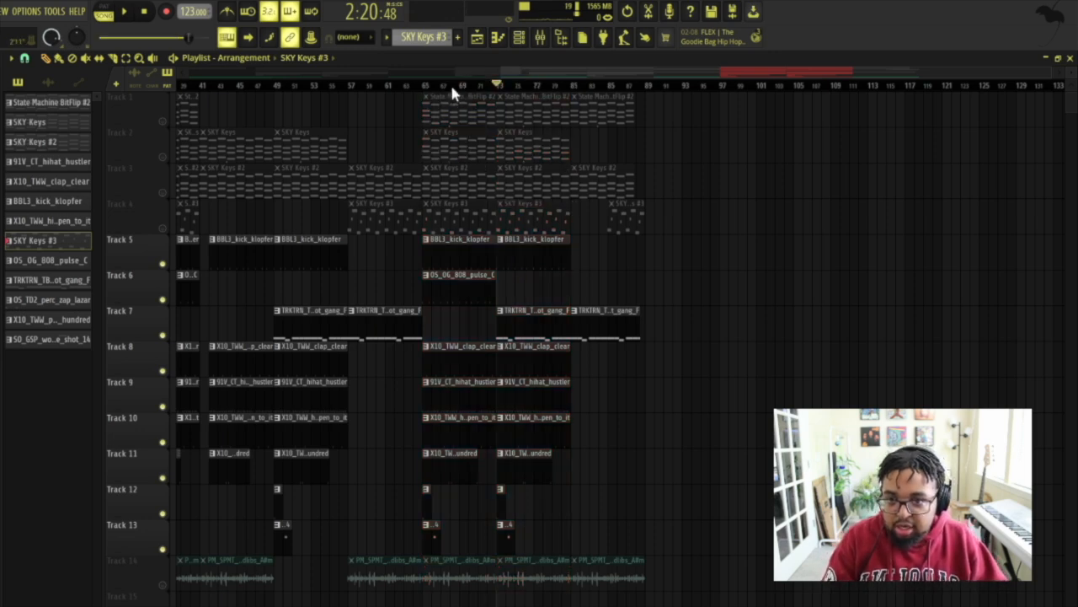
# Step: Unmute tracks 2, 3 and 4 and select a playback section starting at bar 65
pyautogui.click(163, 157)
pyautogui.click(162, 192)
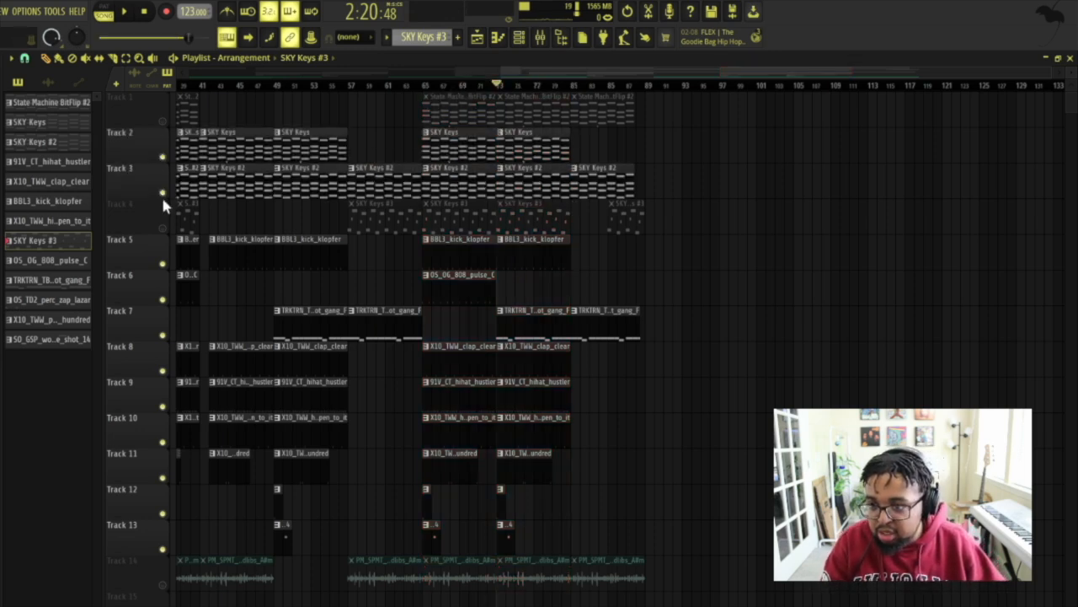
pyautogui.click(163, 229)
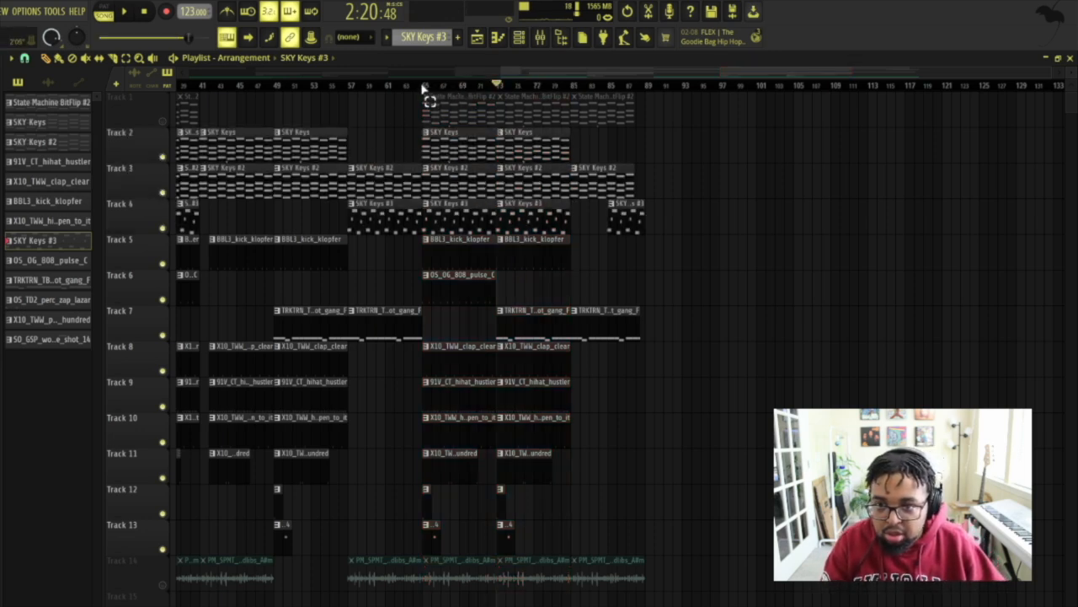
pyautogui.moveTo(424, 88); pyautogui.dragTo(551, 87)
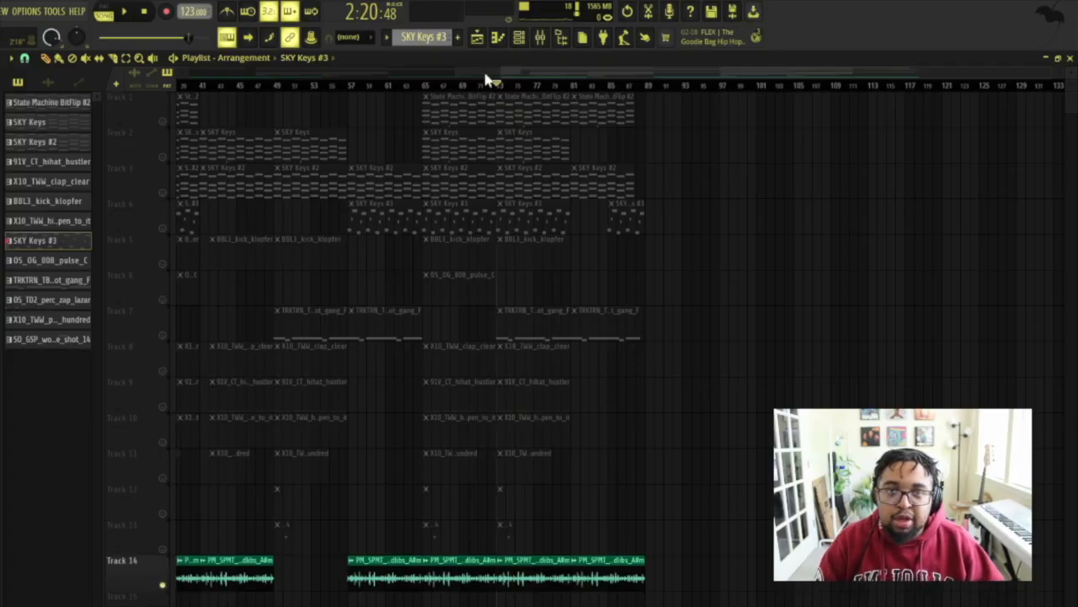
# Step: Open the State Machine BitFlip #2 instrument from the channel rack to inspect its draculas castle preset, and close it
pyautogui.click(517, 38)
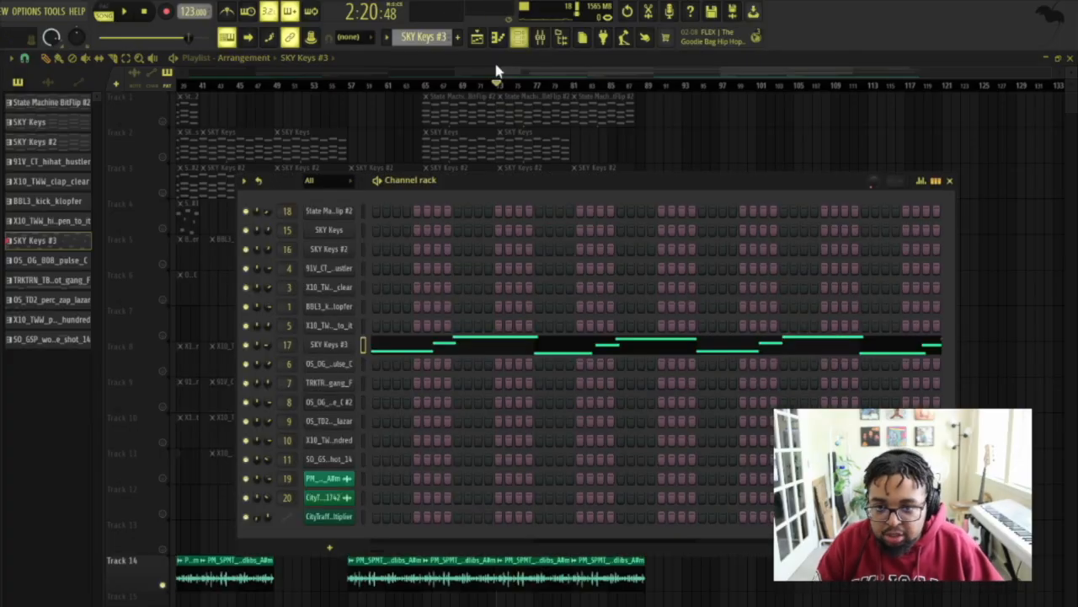
pyautogui.click(309, 181)
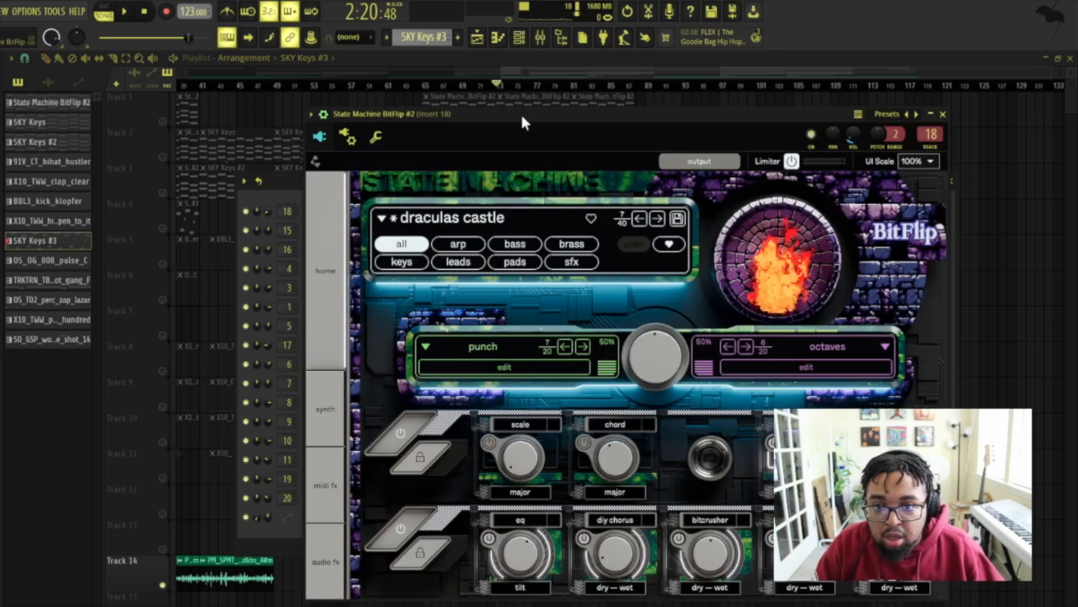
pyautogui.moveTo(521, 115); pyautogui.dragTo(436, 102)
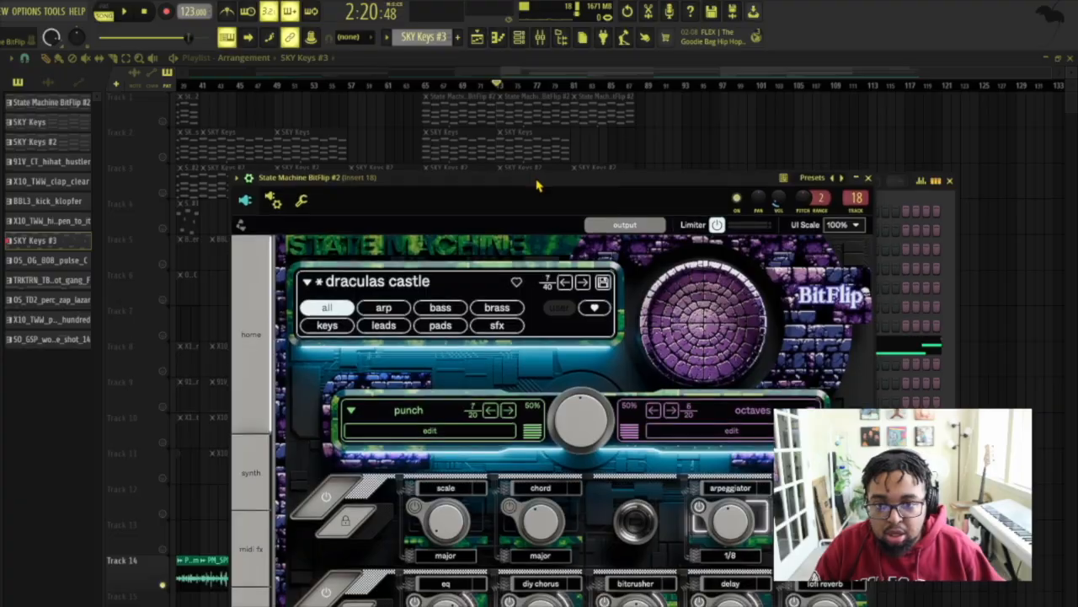
pyautogui.click(869, 179)
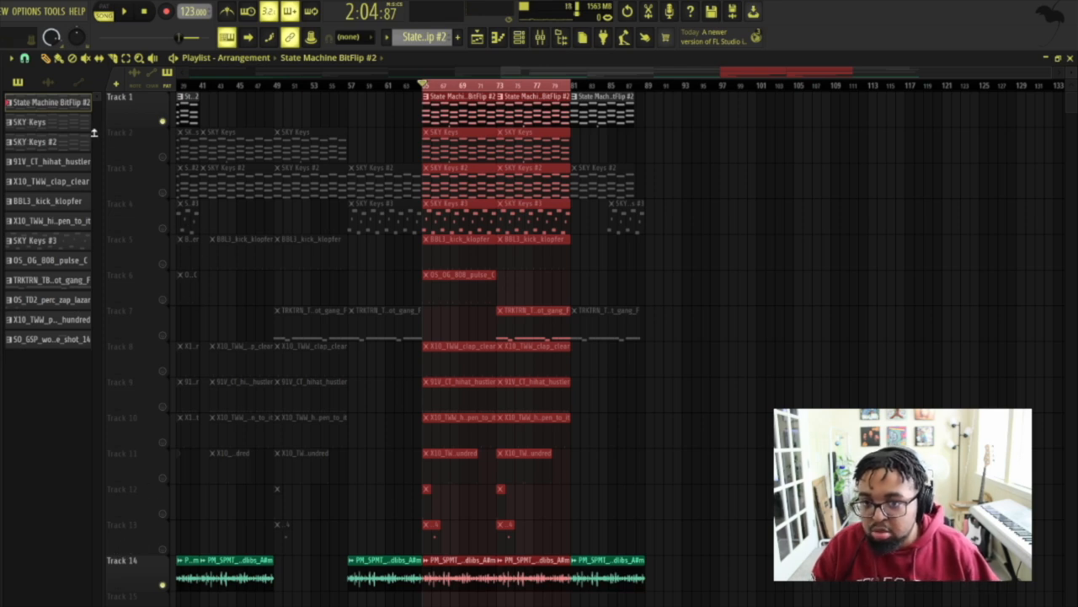
# Step: Play the section from bar 65 and unmute tracks 2, 3 and 4 one after another during playback
pyautogui.click(124, 14)
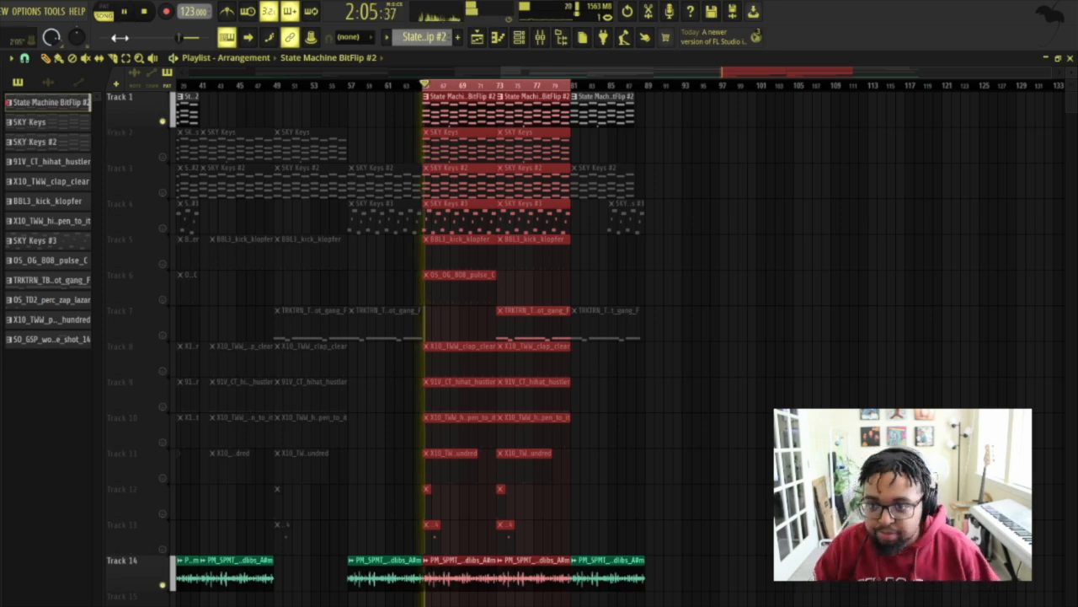
pyautogui.click(164, 158)
pyautogui.click(163, 193)
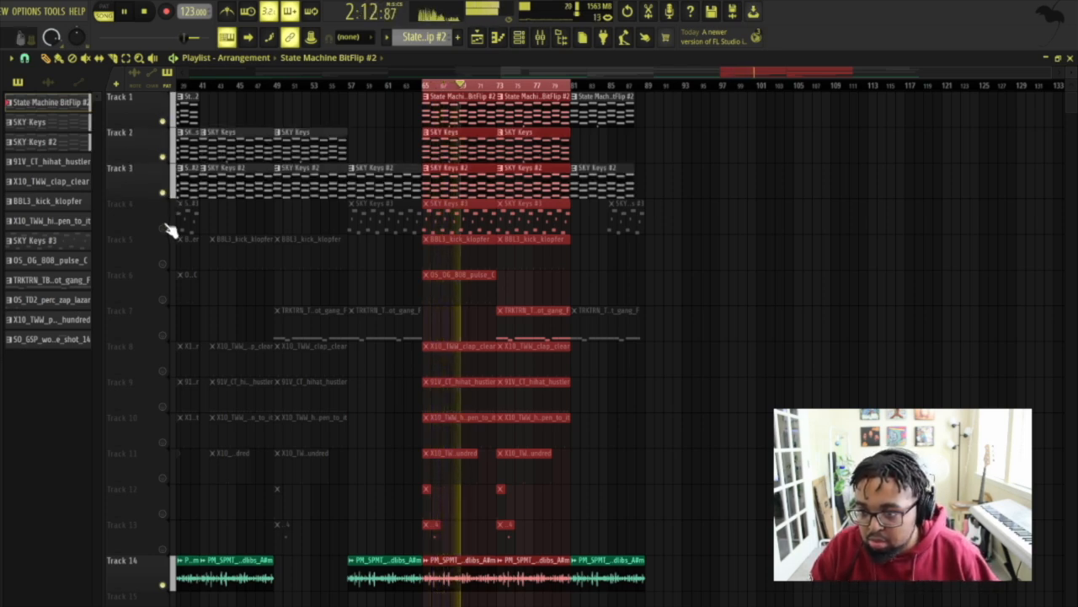
pyautogui.click(163, 228)
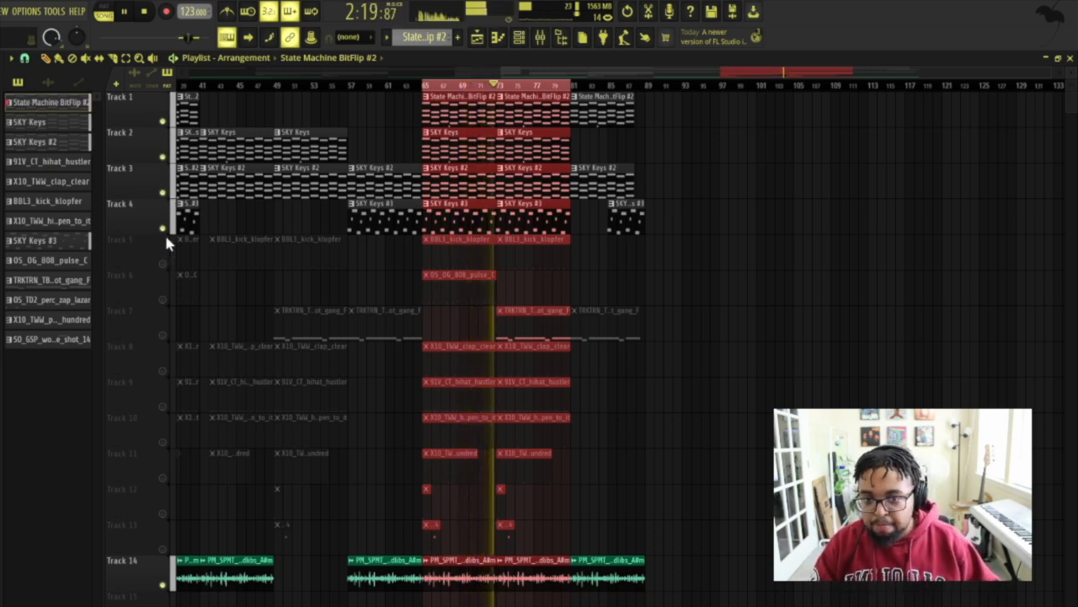
pyautogui.press('space')
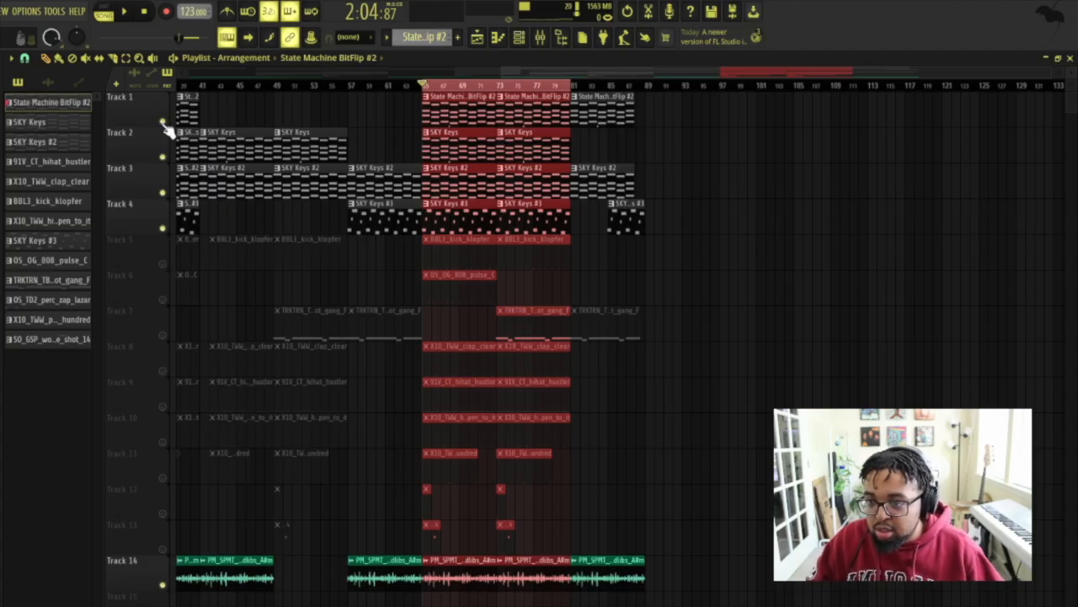
# Step: Unmute all remaining playlist tracks and play the selected section with the full arrangement
pyautogui.rightClick(163, 123)
pyautogui.rightClick(163, 123)
pyautogui.press('space')
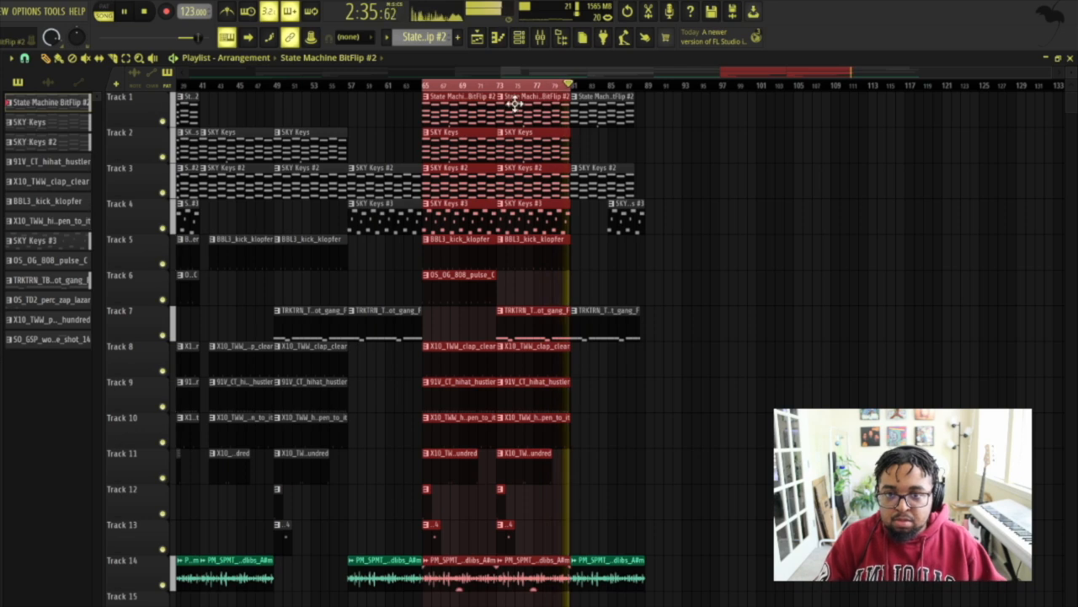
pyautogui.press('space')
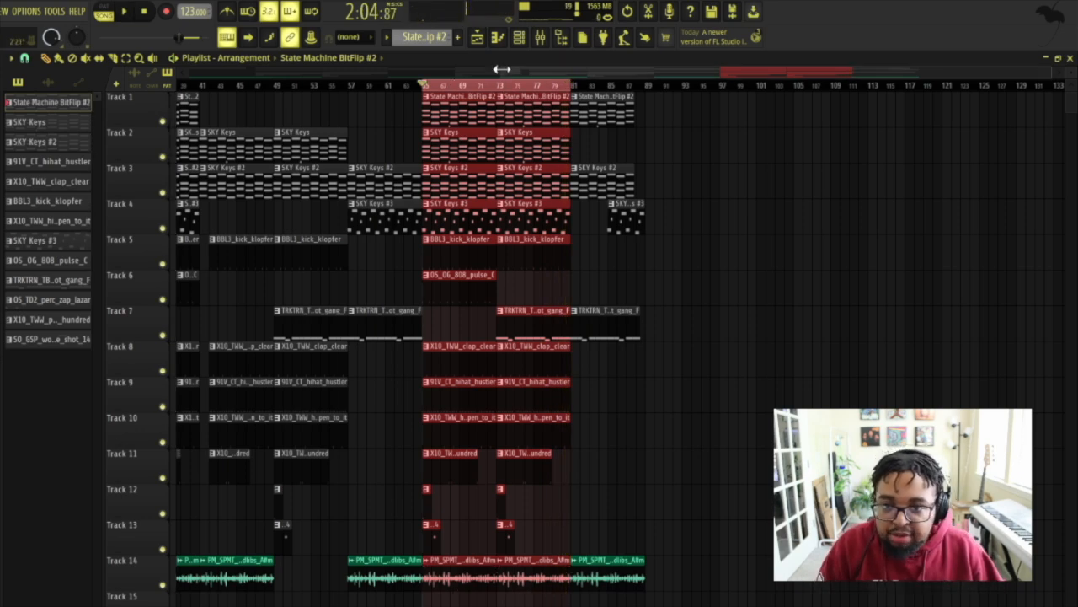
# Step: Clear the time selection and return the playhead to the start of the song
pyautogui.moveTo(504, 71); pyautogui.dragTo(34, 105)
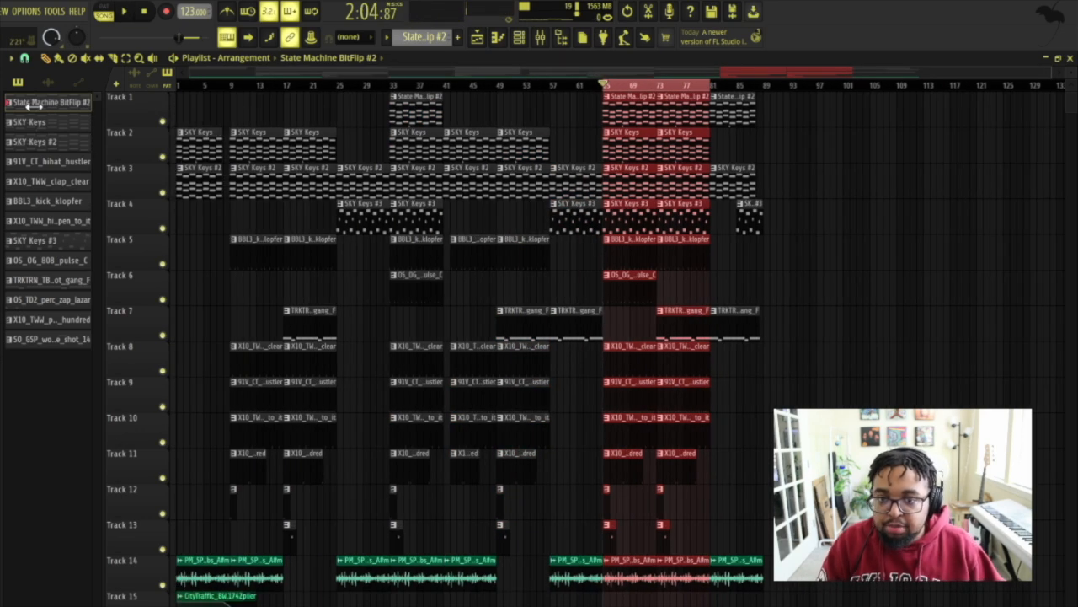
pyautogui.click(621, 93)
pyautogui.click(144, 11)
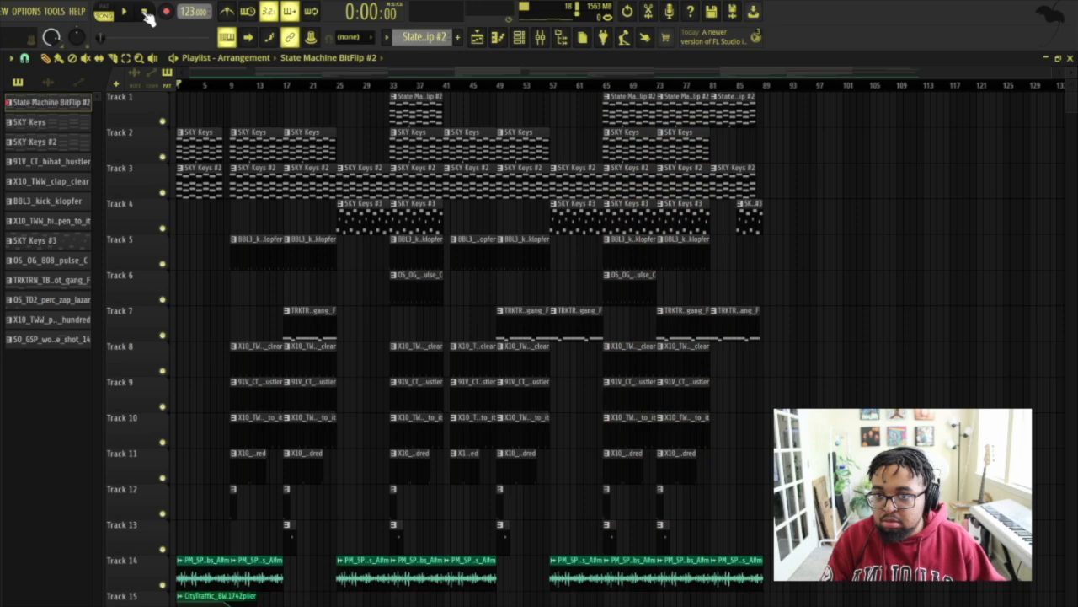